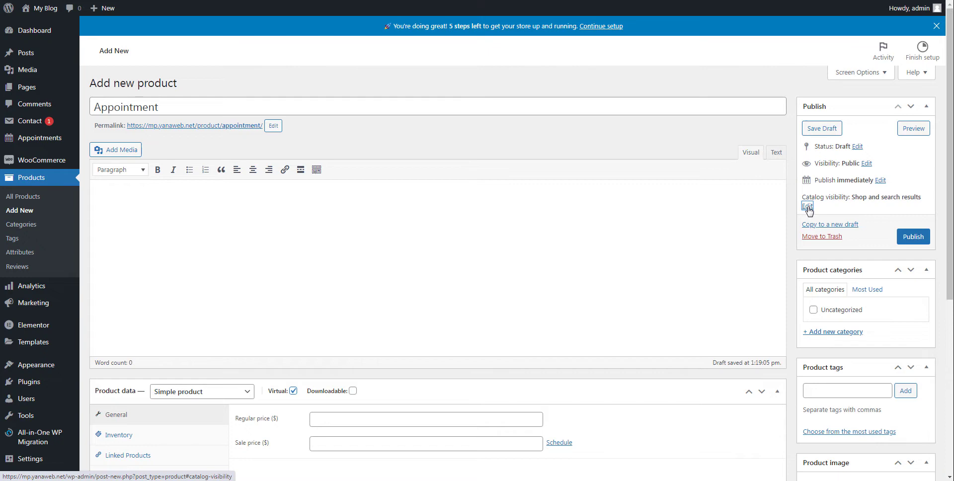
Set the Appointment product's catalog visibility to Hidden and publish it.
click(808, 206)
click(807, 265)
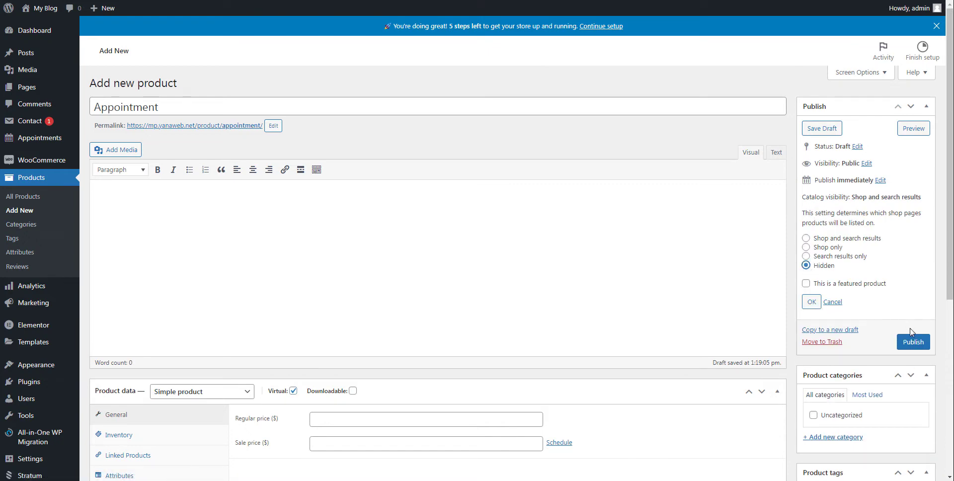
click(921, 349)
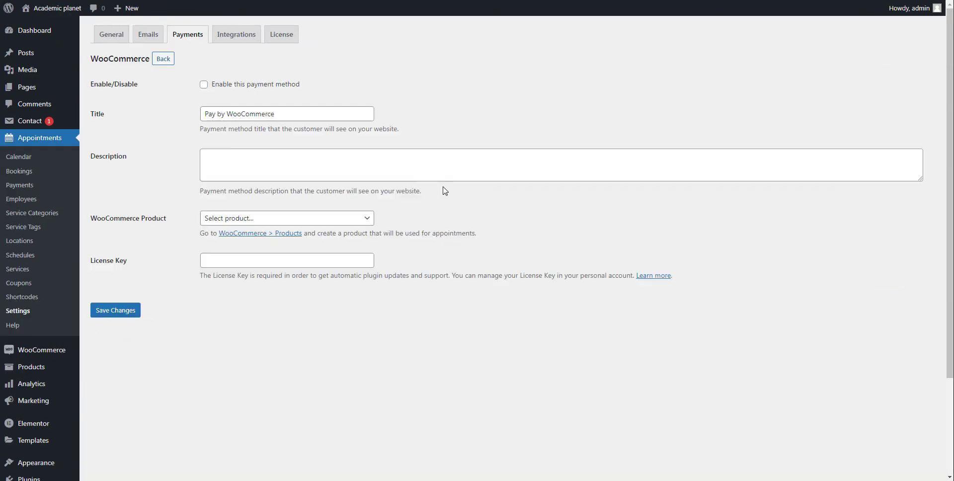
Enable the payment method titled 'Pay online (Credit card/ iDeal / Bancontact)', link Appointment, and save.
click(204, 85)
triple_click(308, 114)
text(Pay online ( Credit card/ iDeal / Bancontact))
click(366, 219)
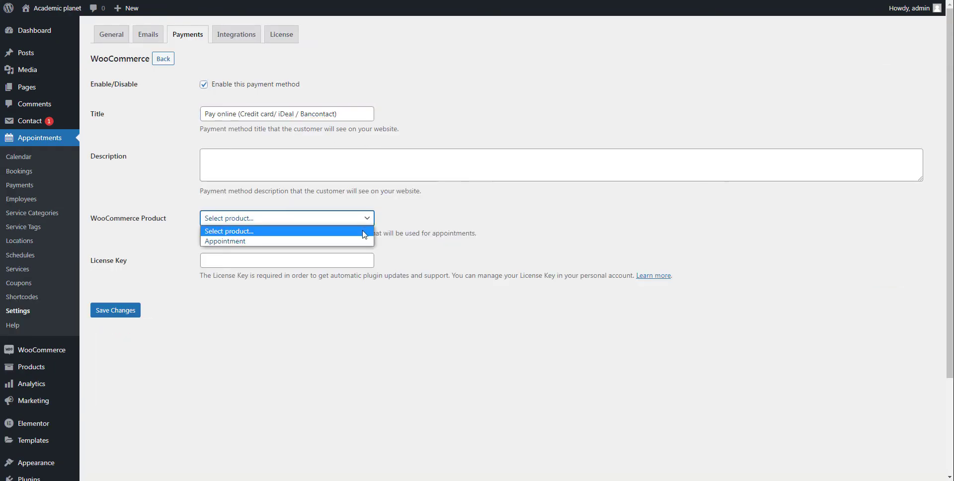
click(364, 241)
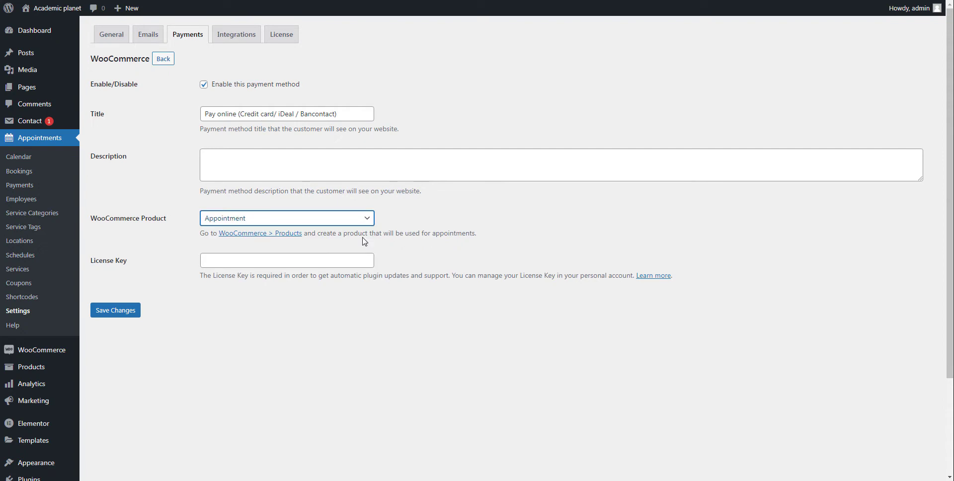
click(113, 315)
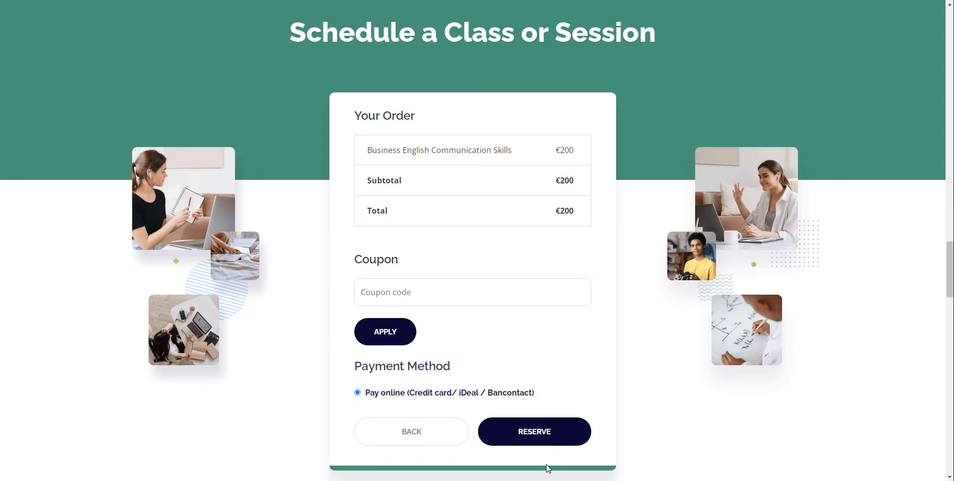
Reserve the €200 Business English session, place the order with iDEAL, and authorize the test payment.
click(532, 441)
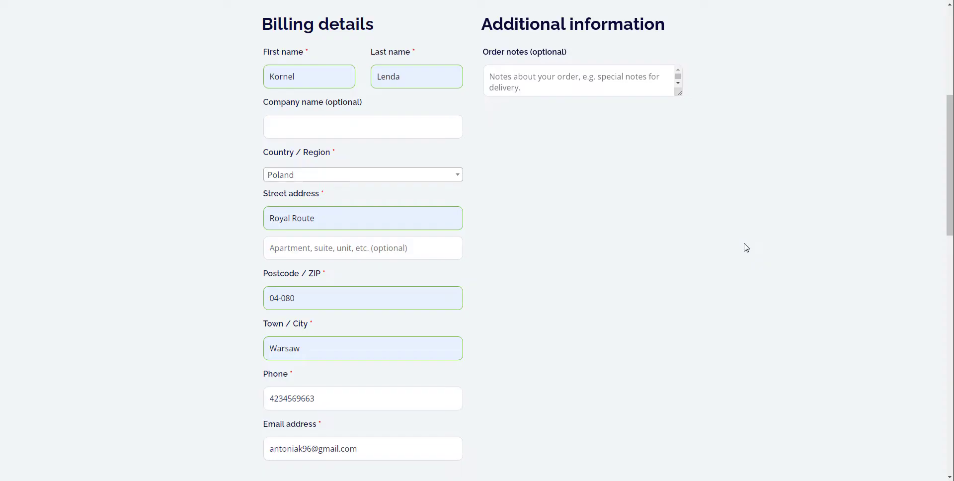
scroll(744, 247, down, 8)
scroll(745, 247, down, 1)
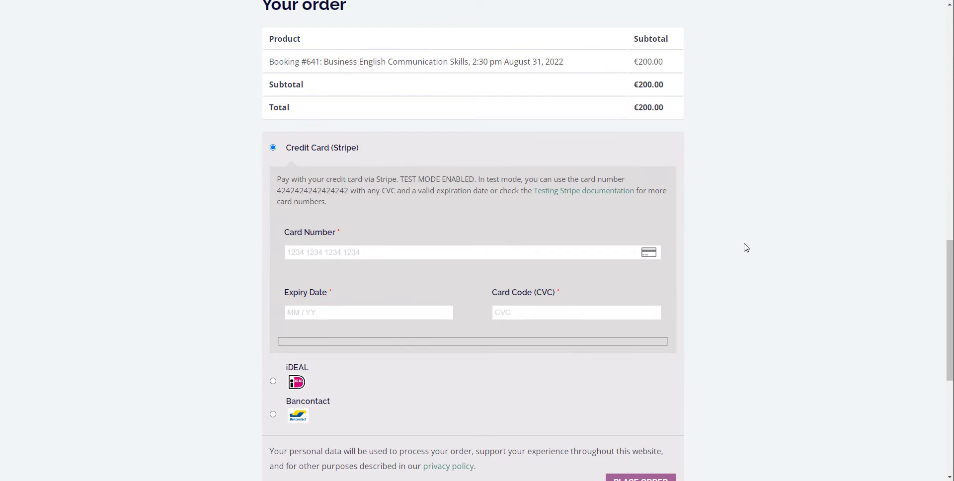
scroll(746, 247, down, 2)
click(273, 291)
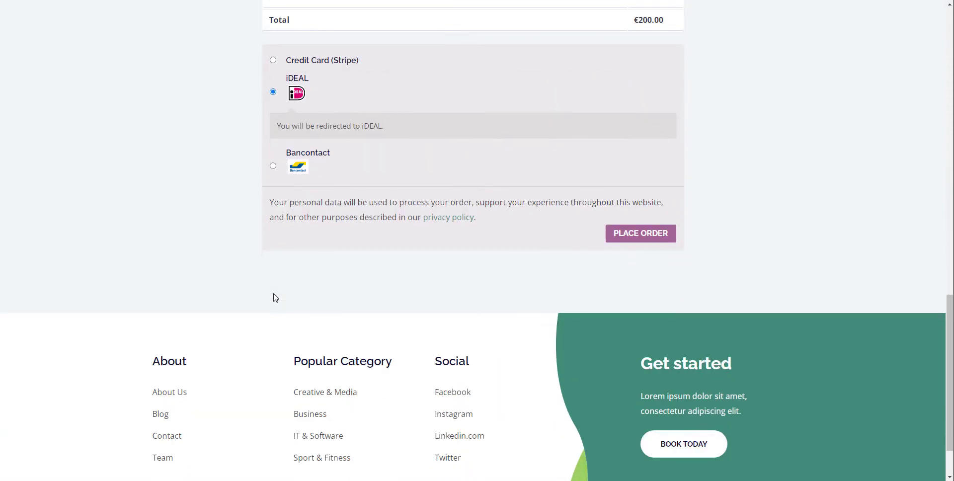
click(636, 238)
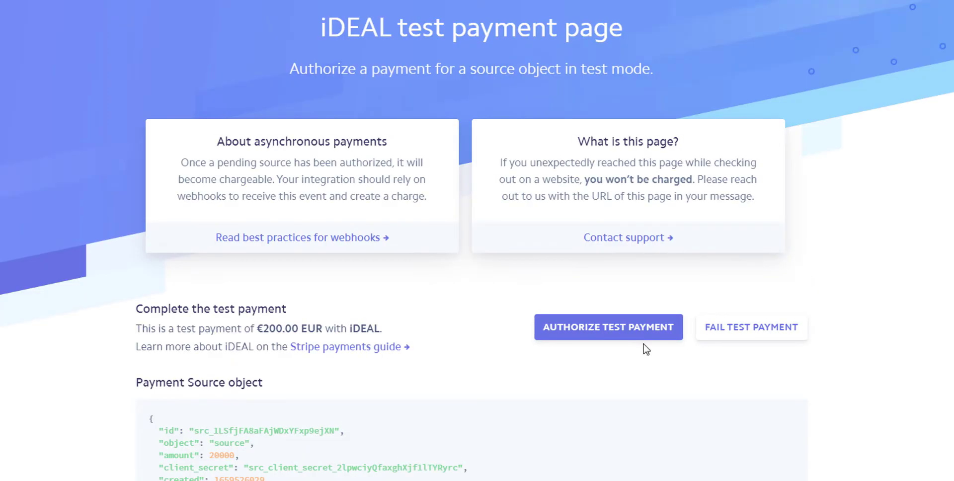
click(644, 336)
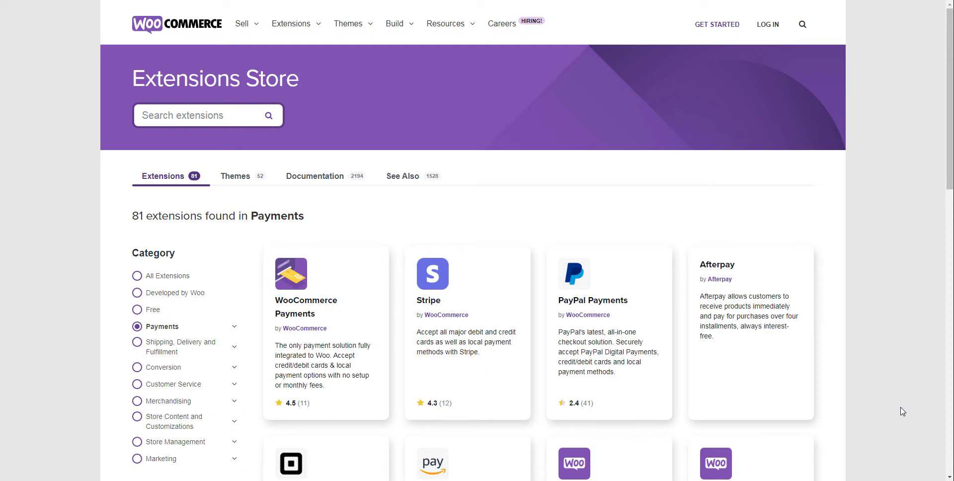
Scroll down through the Payments extensions list looking for Stripe.
scroll(903, 412, down, 2)
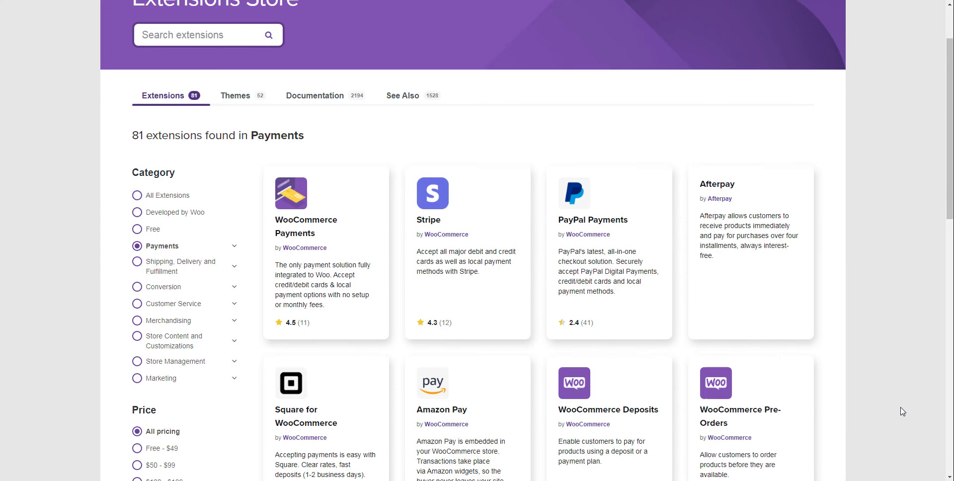
scroll(903, 411, down, 1)
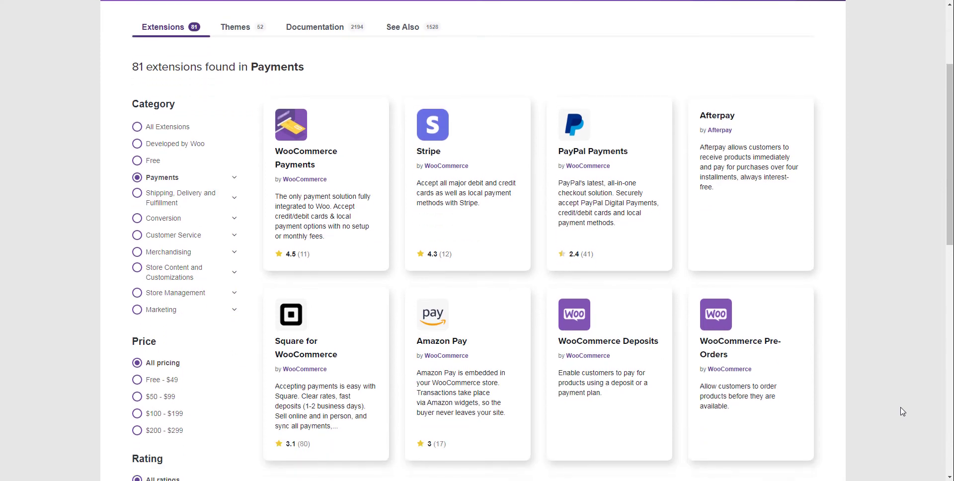
scroll(903, 412, down, 1)
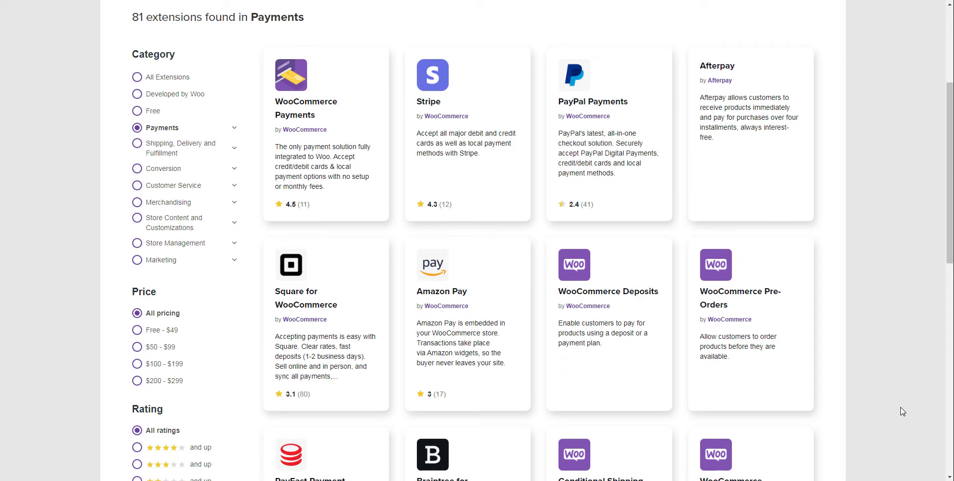
scroll(903, 412, down, 1)
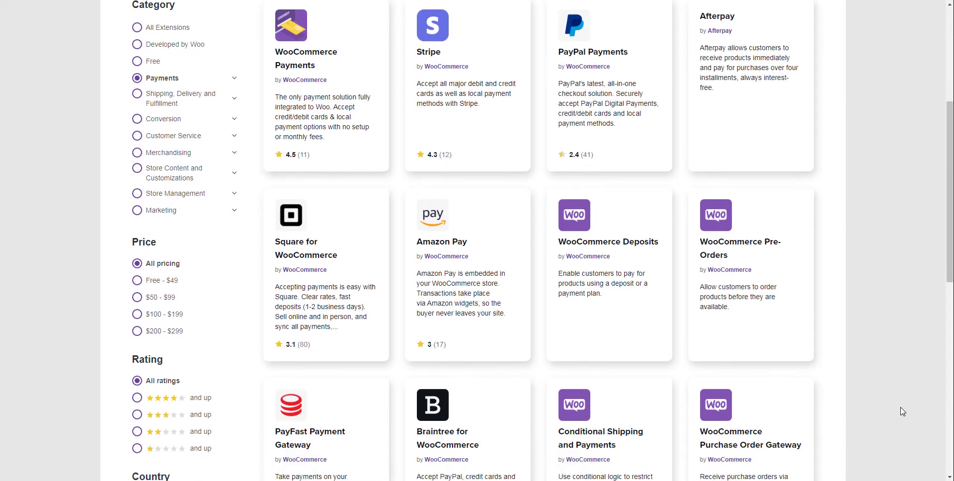
scroll(903, 411, down, 2)
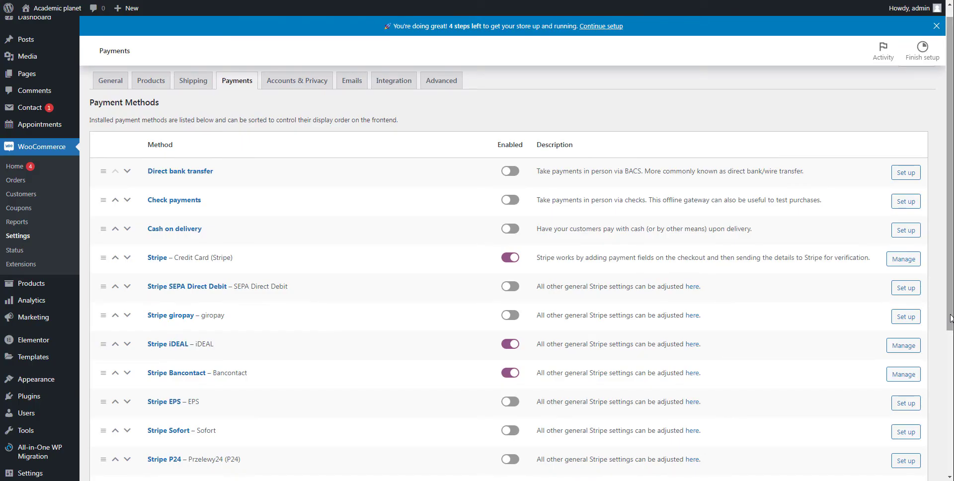
Scroll down the Payments settings to review the enabled Stripe card, iDEAL and Bancontact methods.
drag(950, 318, 951, 396)
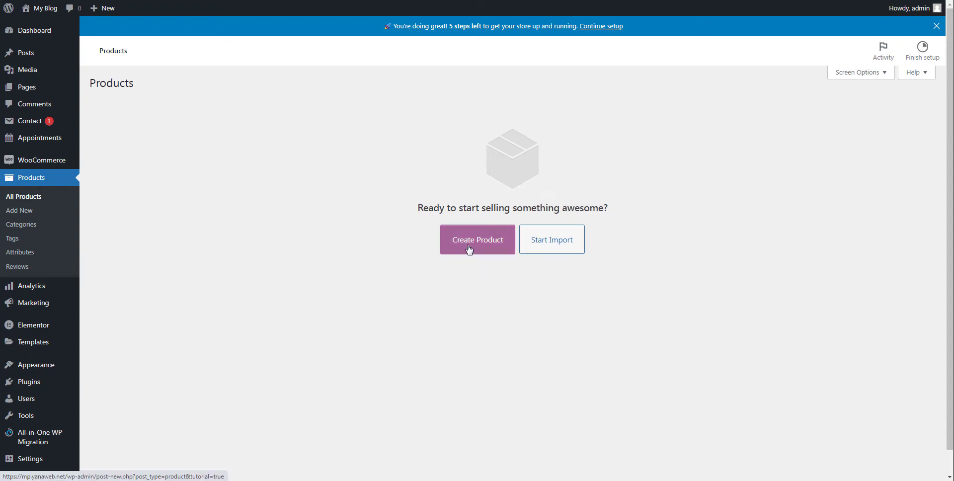
Start a new product named 'Appointment' and mark it as Virtual.
click(468, 249)
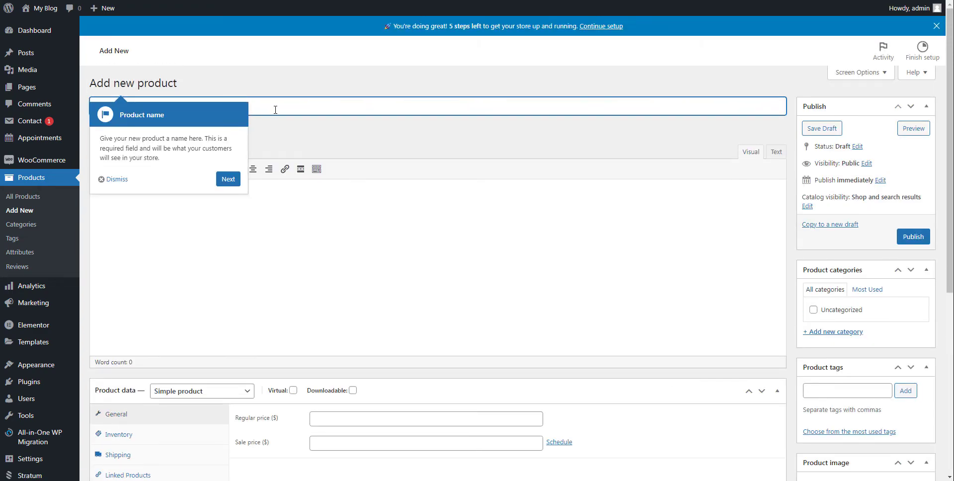
click(112, 179)
text(Appointment)
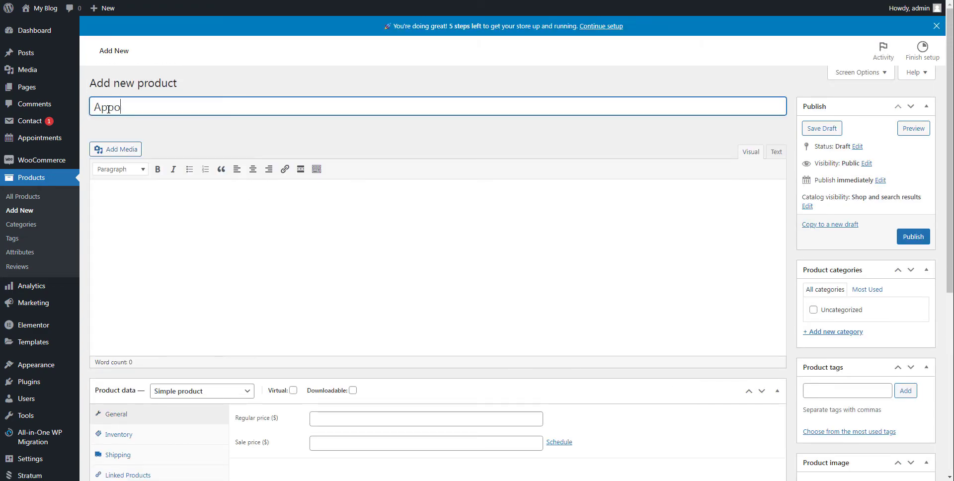
click(293, 390)
Set the product's catalog visibility to Hidden and publish it.
click(808, 206)
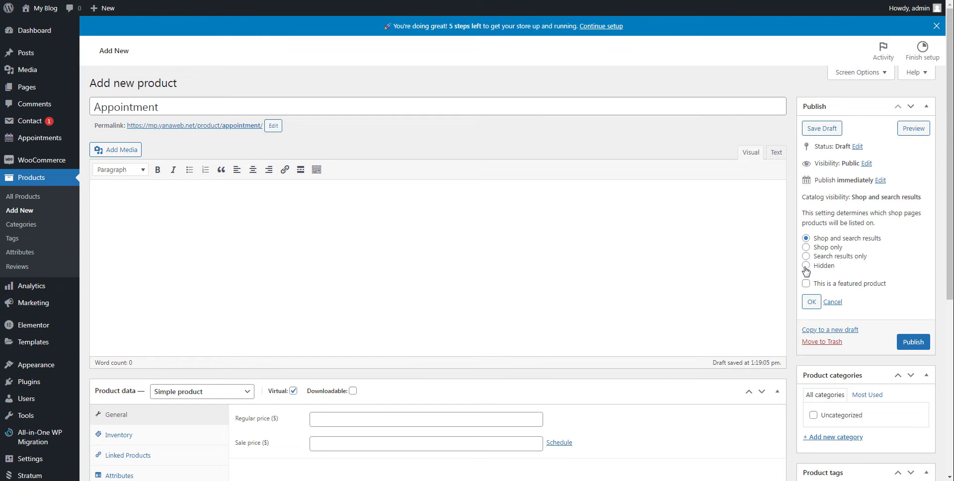
click(806, 265)
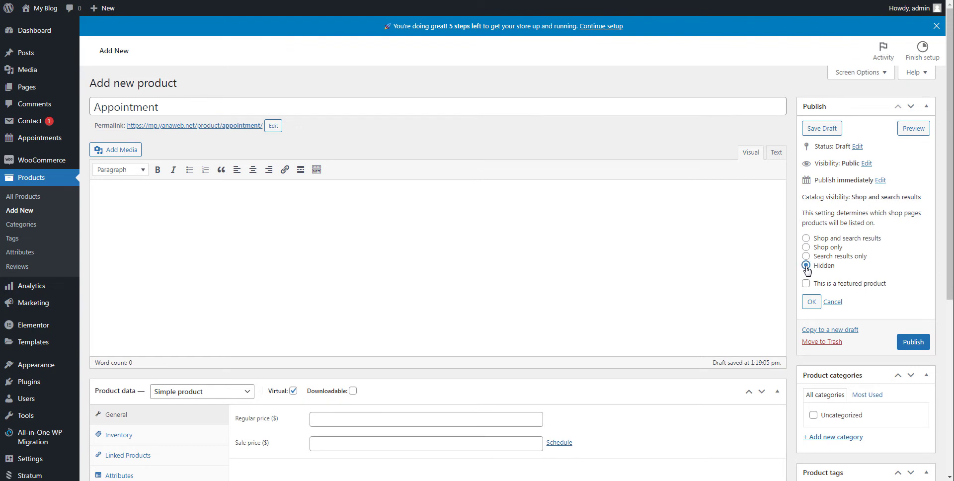
click(914, 343)
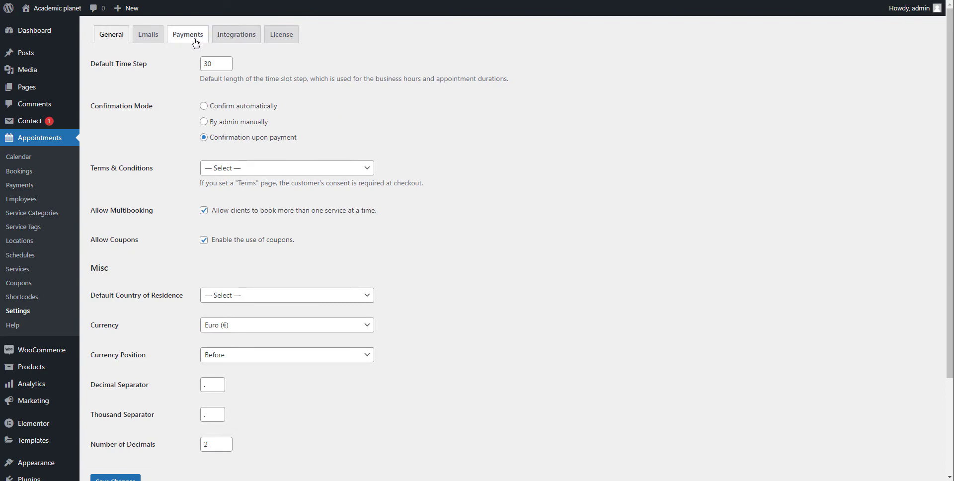
Enable the WooCommerce payment method titled 'Pay online (Credit card/ iDeal / Bancontact)' and link it to Appointment.
click(184, 40)
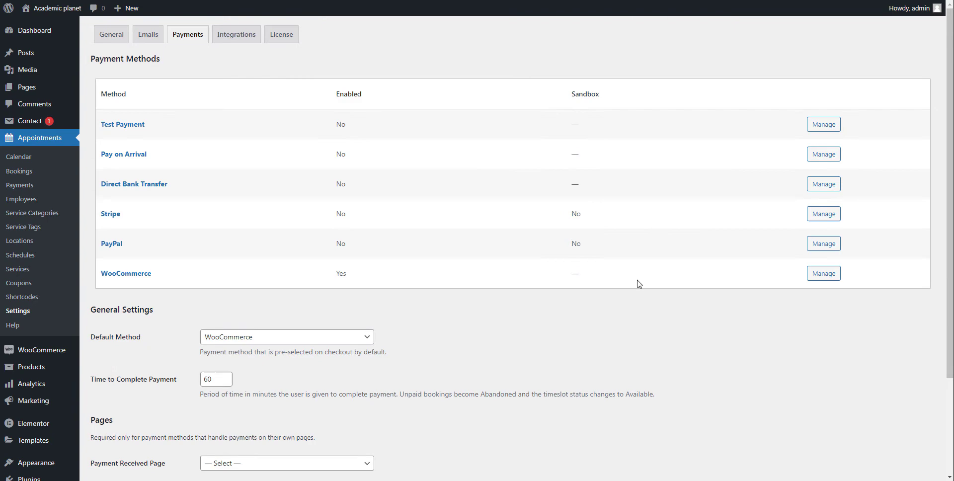
click(824, 274)
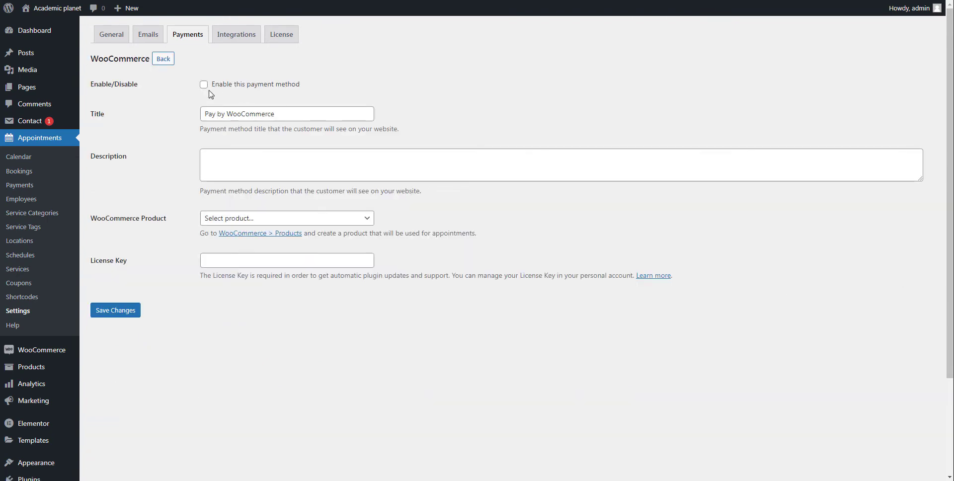
click(204, 84)
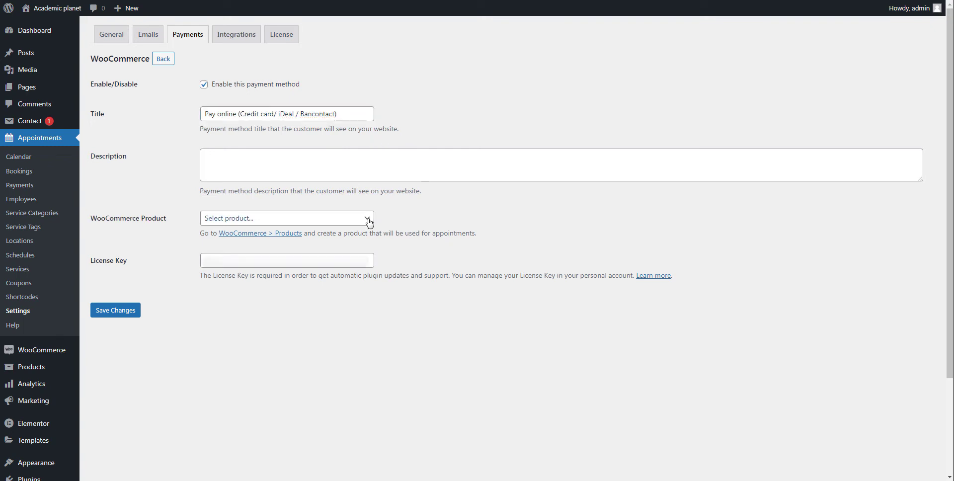
click(368, 217)
click(365, 241)
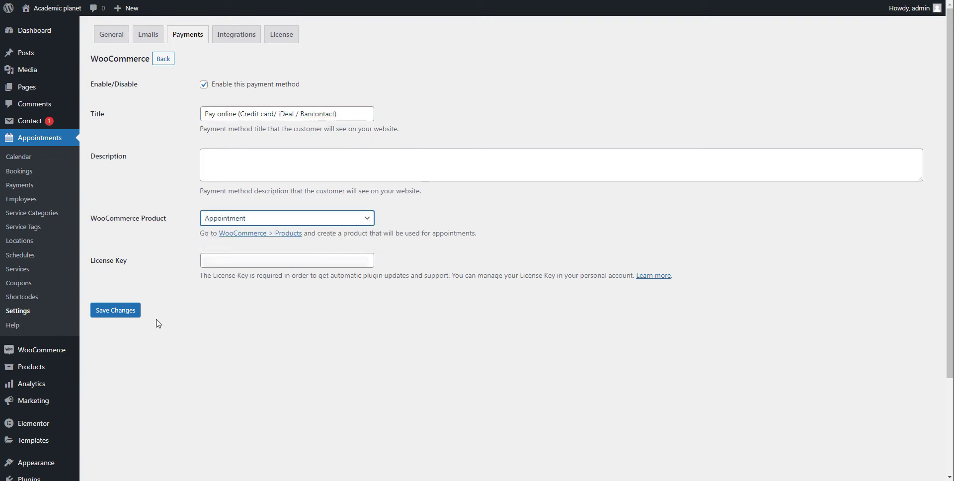
Save the WooCommerce payment method settings.
click(114, 318)
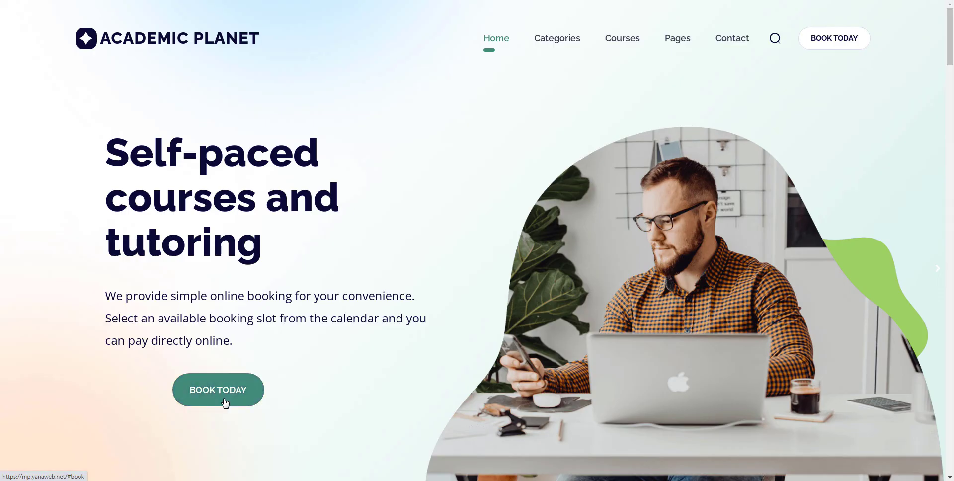
Choose Business English Communication Skills on August 31 at 2:30 pm in the booking form.
click(226, 396)
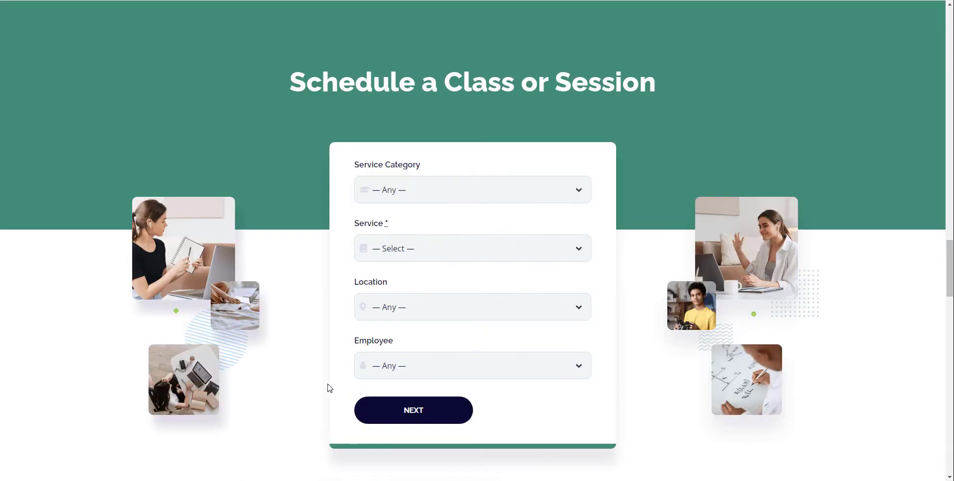
click(582, 255)
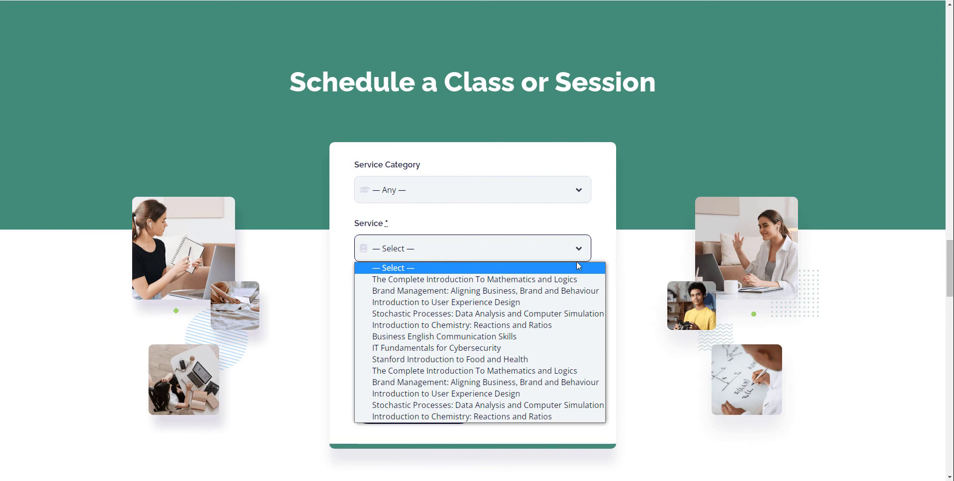
click(565, 338)
click(426, 415)
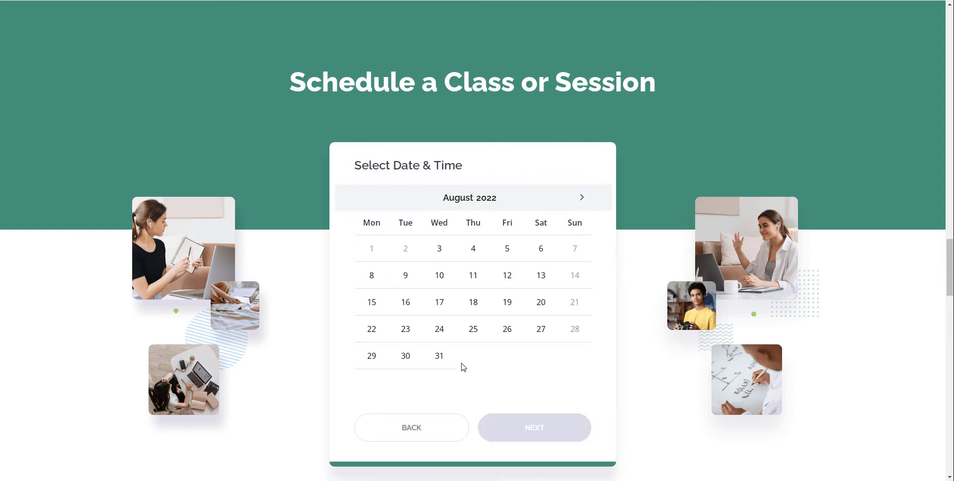
click(439, 356)
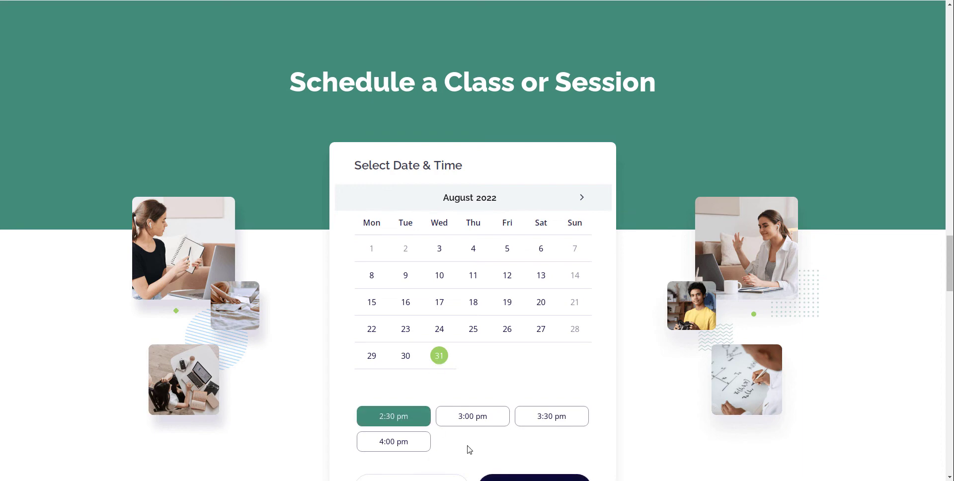
scroll(485, 450, down, 1)
click(531, 449)
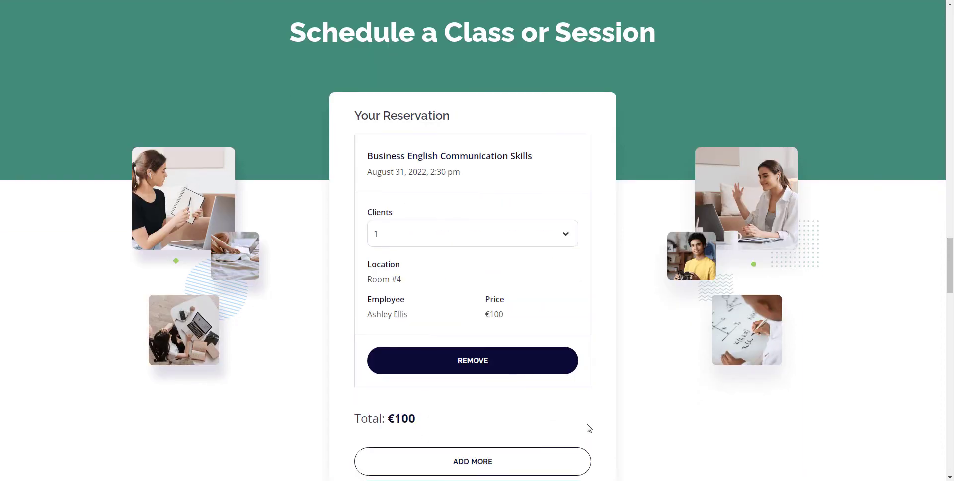
Set the booking to 2 clients, continue through customer details and summary, and reserve.
click(561, 243)
click(569, 262)
scroll(595, 304, down, 2)
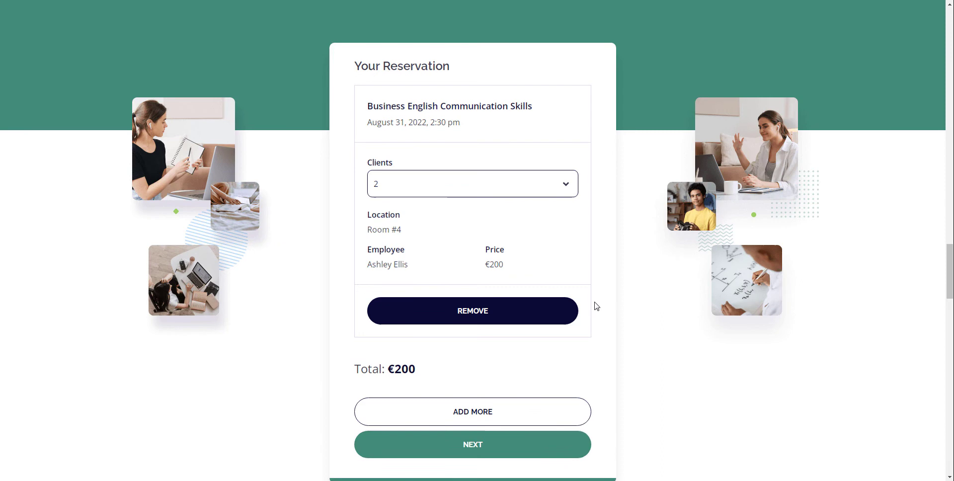
click(463, 398)
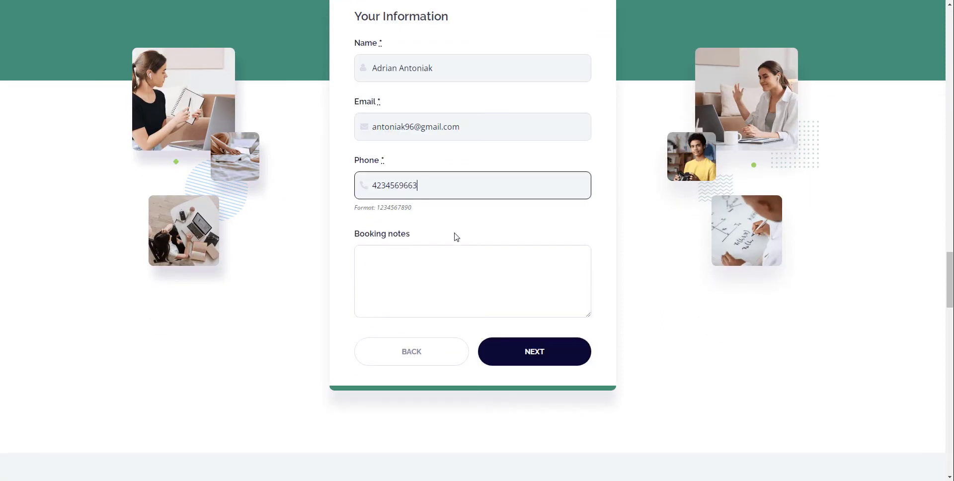
click(538, 364)
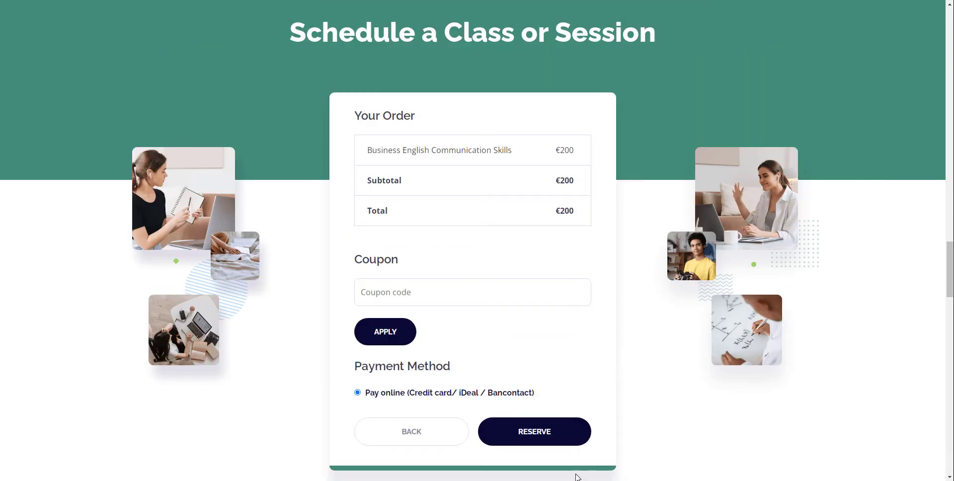
click(532, 441)
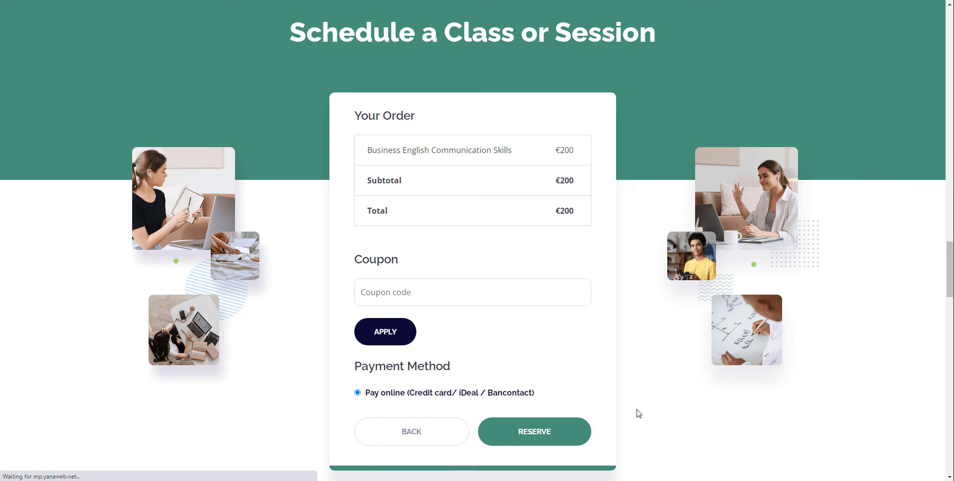
Pay the €200 order with iDEAL and authorize the test payment.
scroll(745, 247, down, 10)
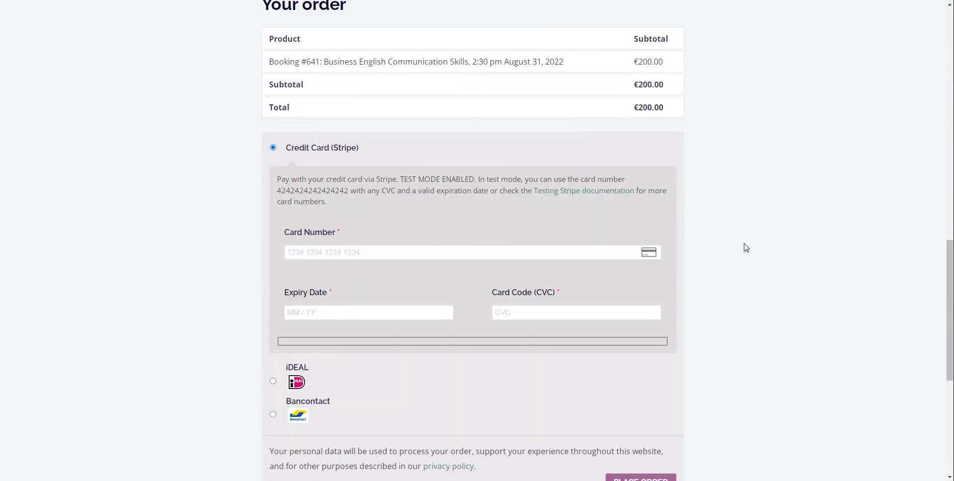
scroll(275, 297, down, 2)
click(274, 294)
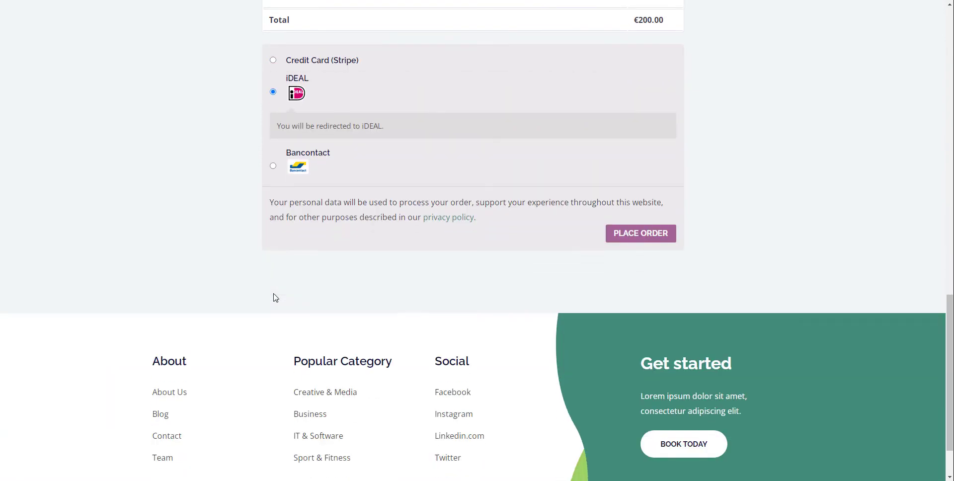
click(633, 237)
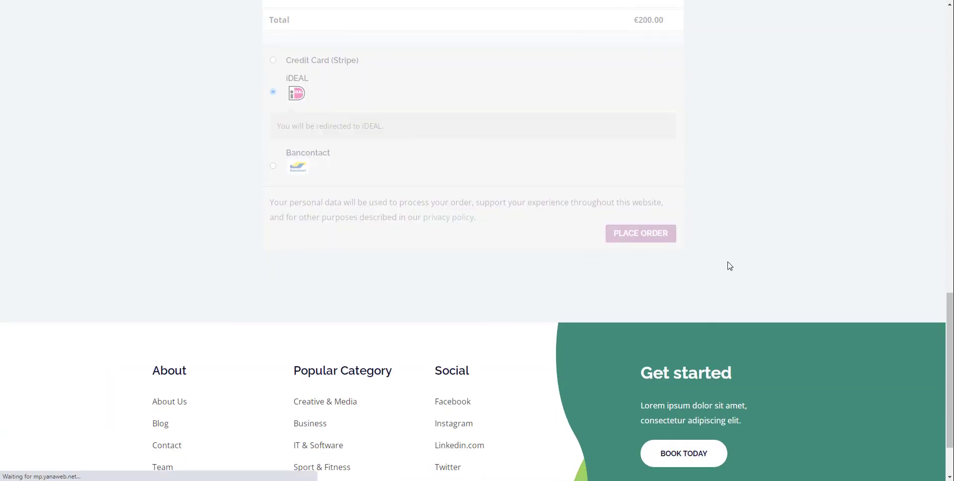
click(608, 327)
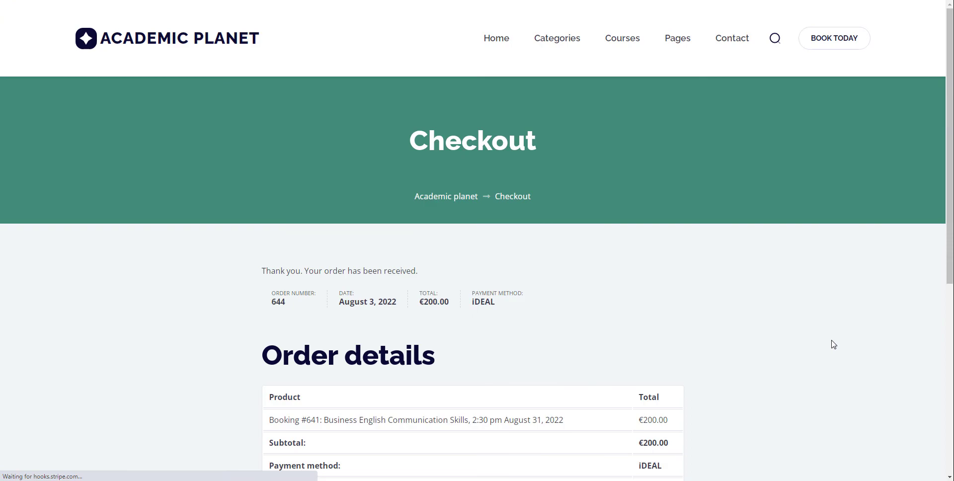
scroll(834, 344, down, 1)
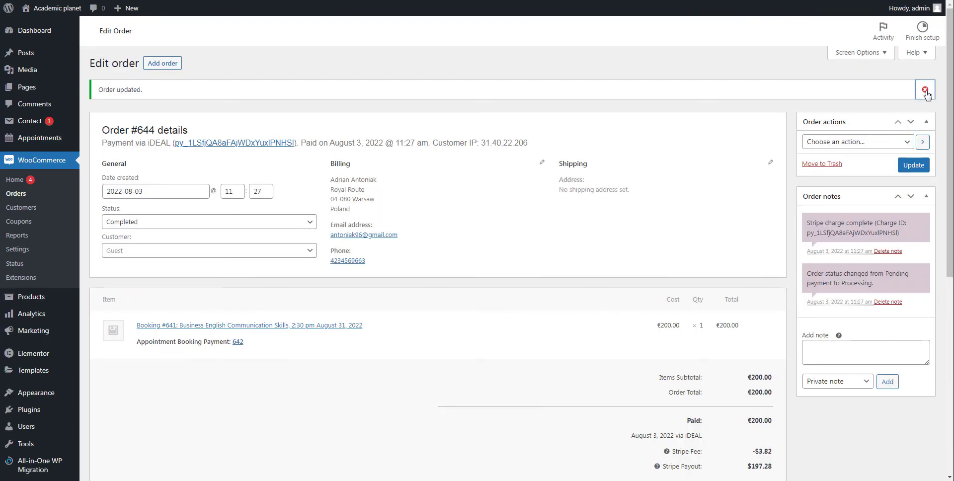
Dismiss the order updated notice.
click(927, 91)
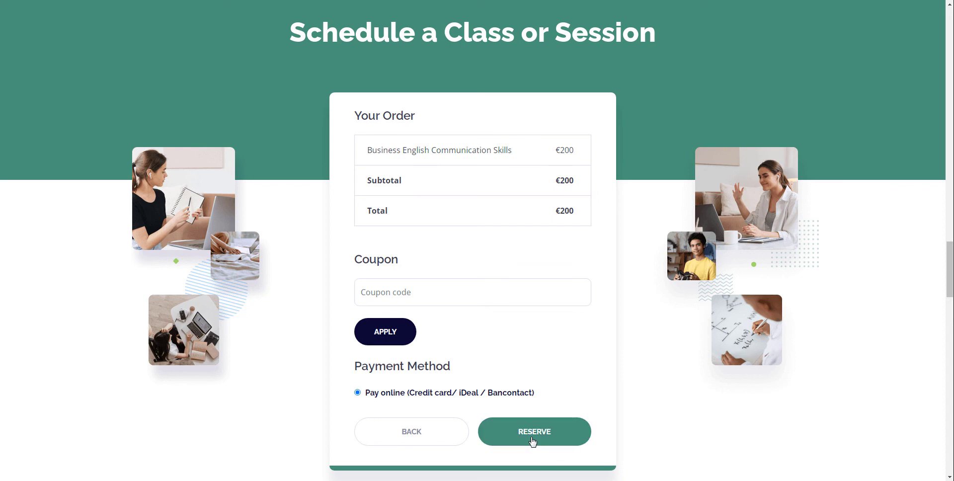
Reserve the €200 Business English booking and select iDEAL as the checkout payment method.
click(532, 441)
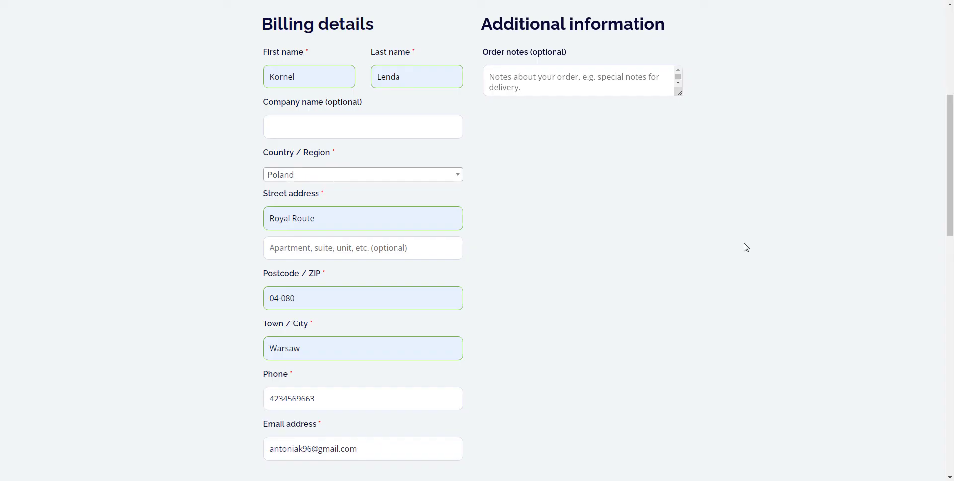
scroll(745, 247, down, 5)
scroll(746, 247, down, 5)
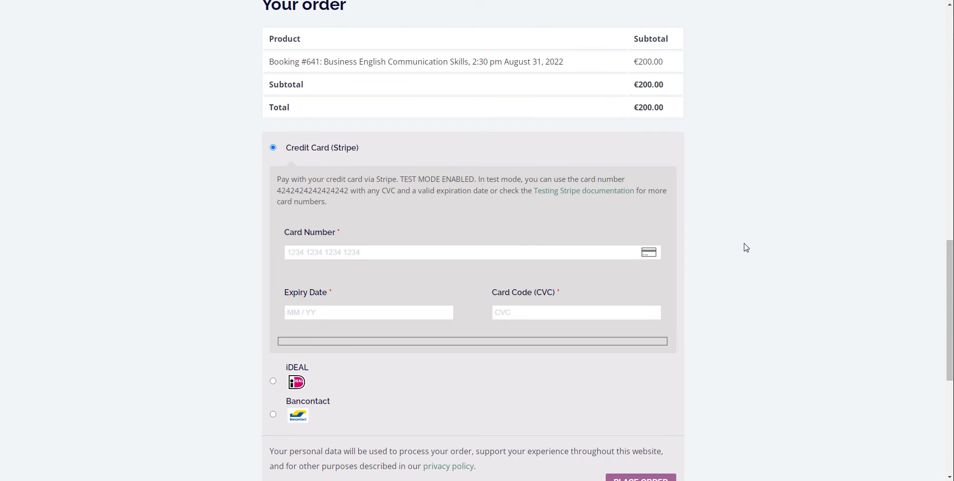
scroll(746, 247, down, 2)
click(273, 292)
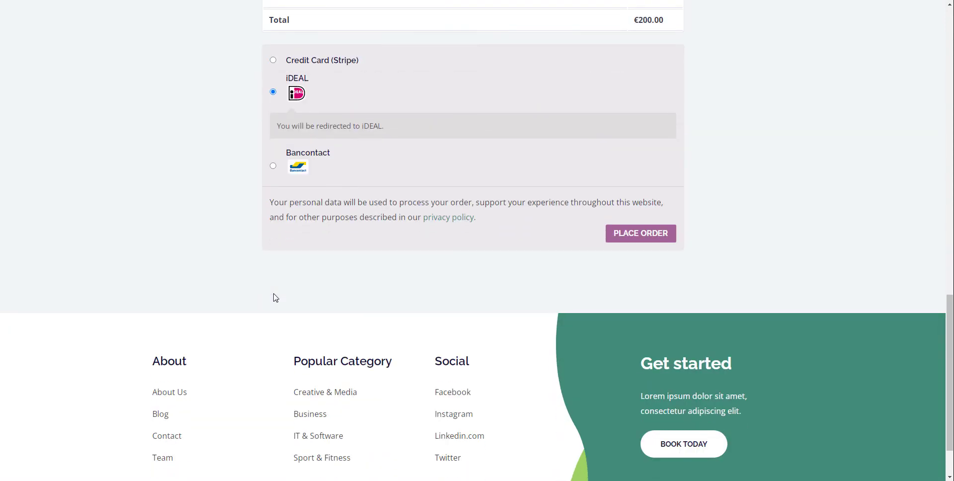